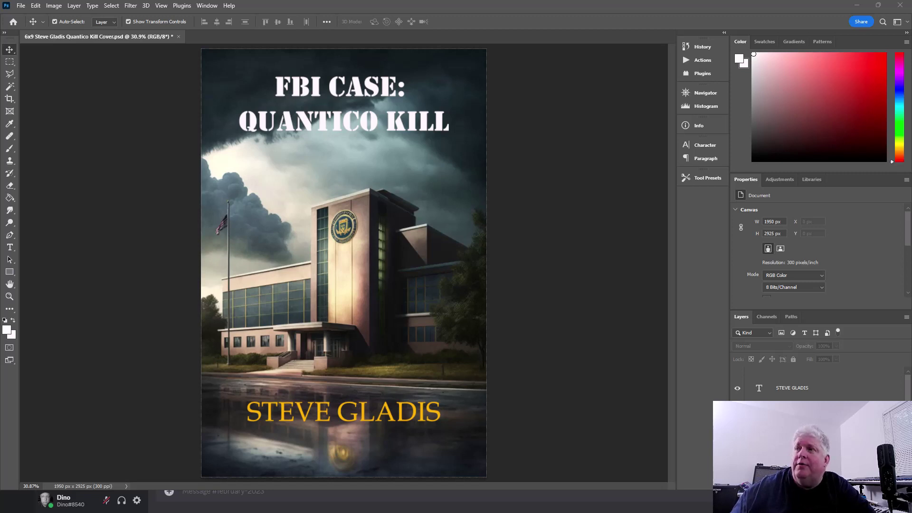
Switch to the Amazon paperback listing screenshot for 'FBI Case: Quantico Kill' priced $14.95.
key("alt+Tab")
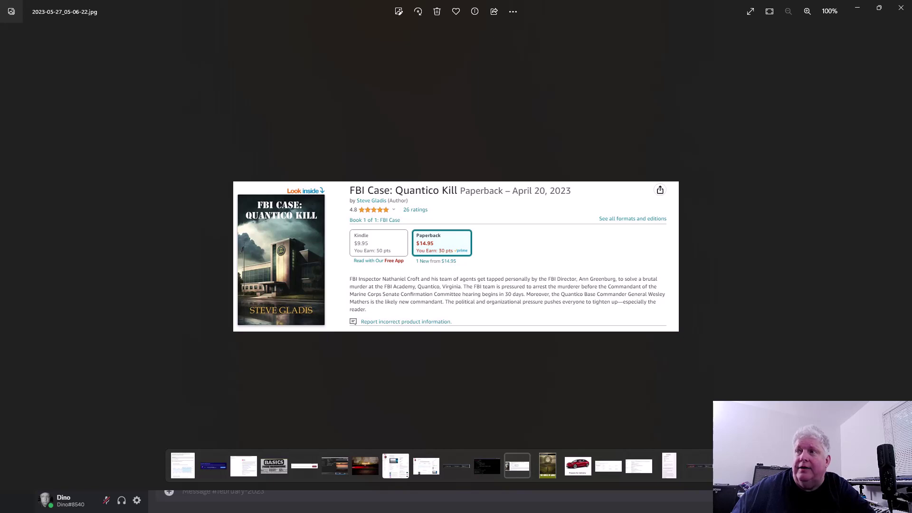
key("alt+Tab")
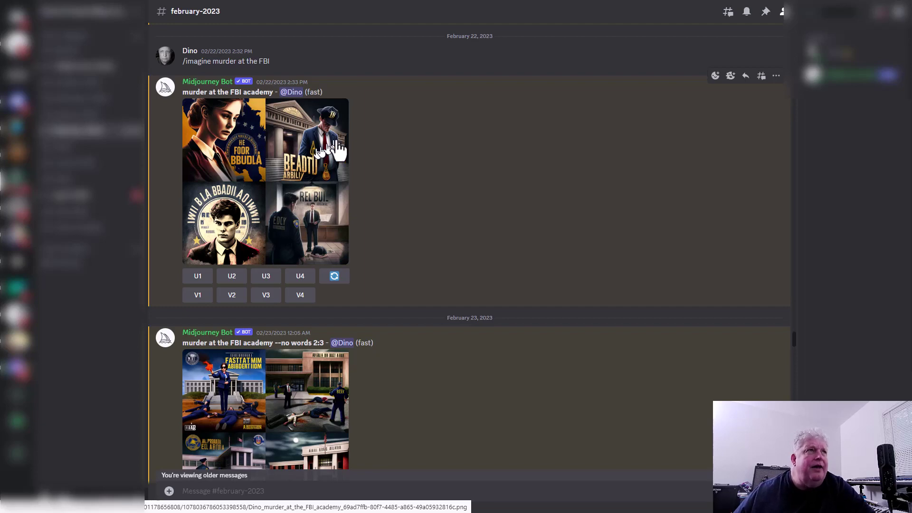
Enlarge the first February 22 'murder at the FBI academy' four-image grid.
left_click(318, 157)
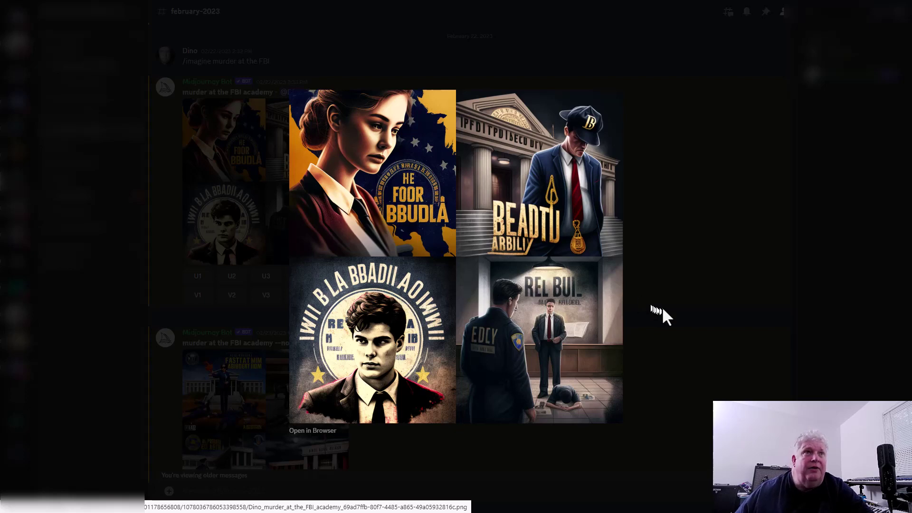
Close the preview and view the '--no words' FBI academy murder grid enlarged.
left_click(637, 308)
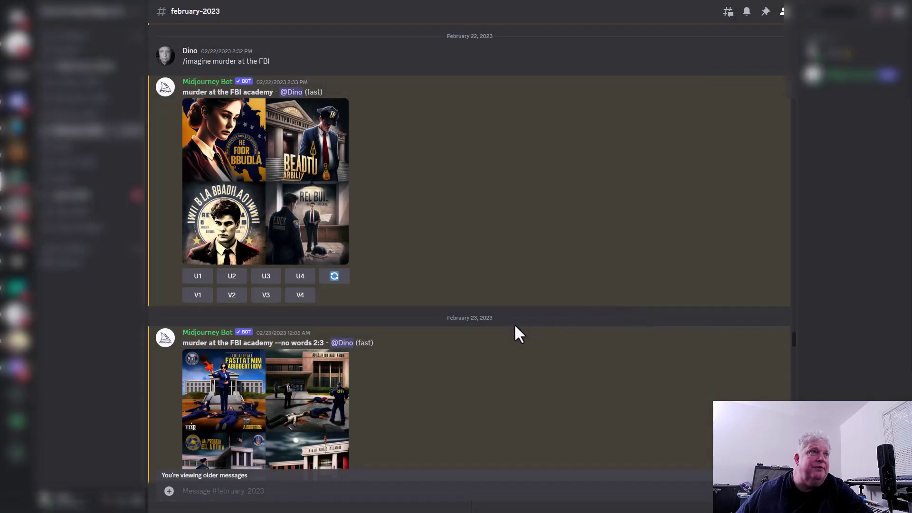
scroll(412, 350, "down", 2)
scroll(411, 345, "down", 3)
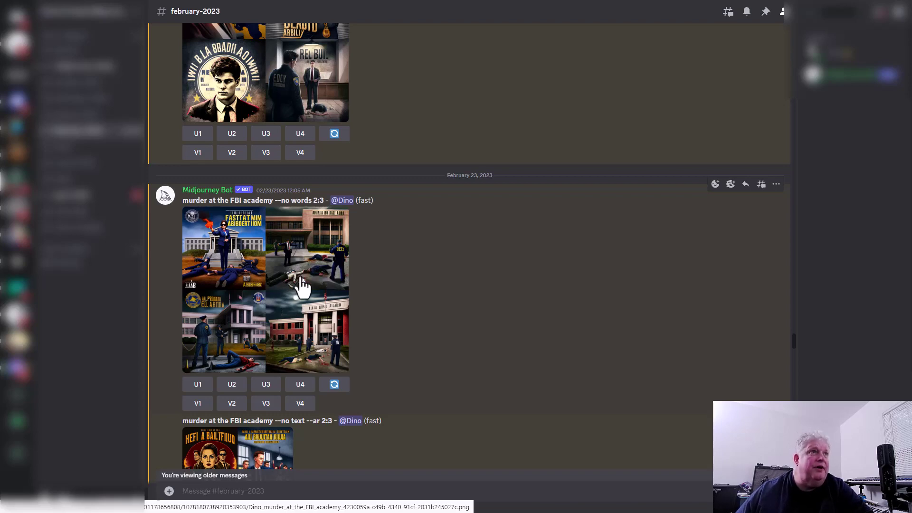
left_click(302, 285)
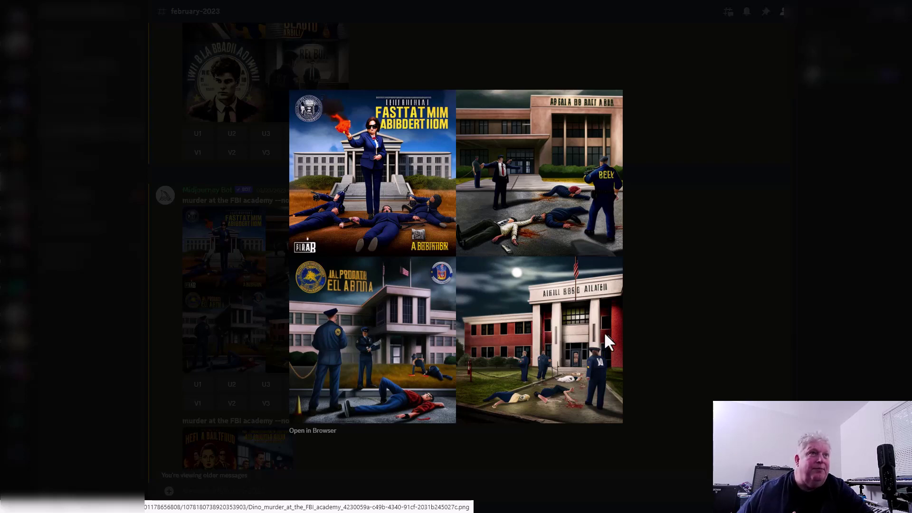
left_click(669, 322)
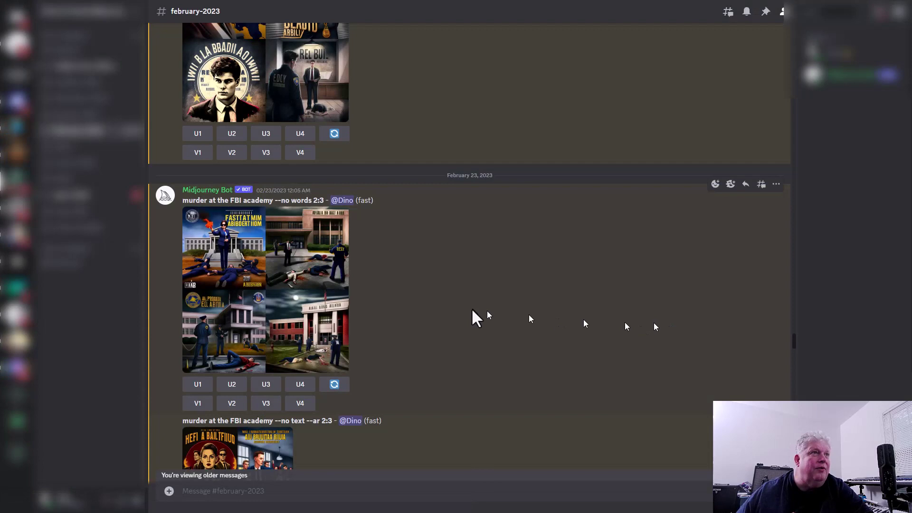
View the poster-style '--no text --ar 2:3' murder grid enlarged, then scroll past it.
scroll(473, 314, "down", 3)
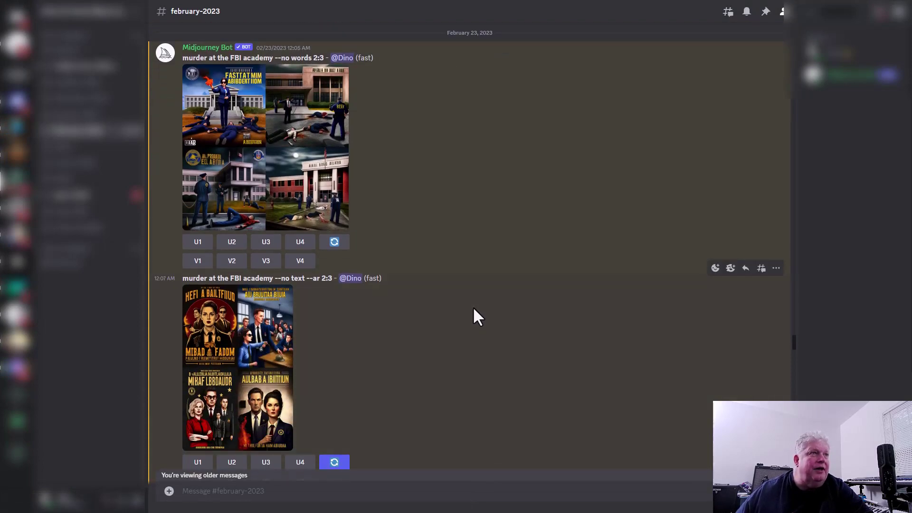
left_click(279, 324)
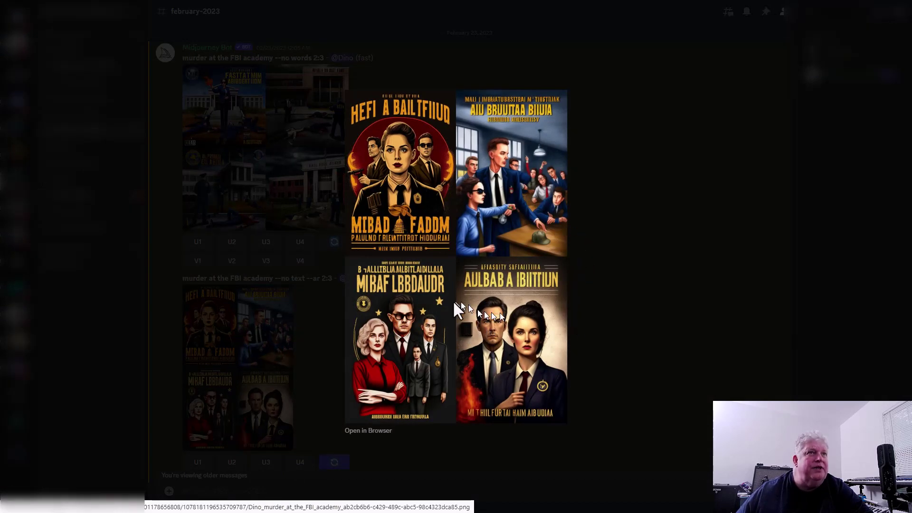
left_click(604, 326)
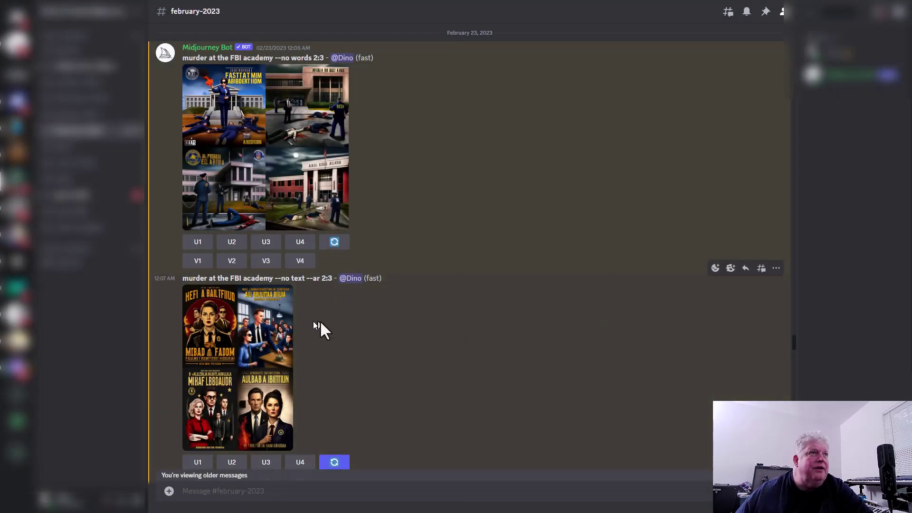
scroll(323, 320, "down", 2)
Scroll the channel through the badge-style 'FBI academy --ar 2:3' Midjourney grids.
scroll(333, 327, "down", 6)
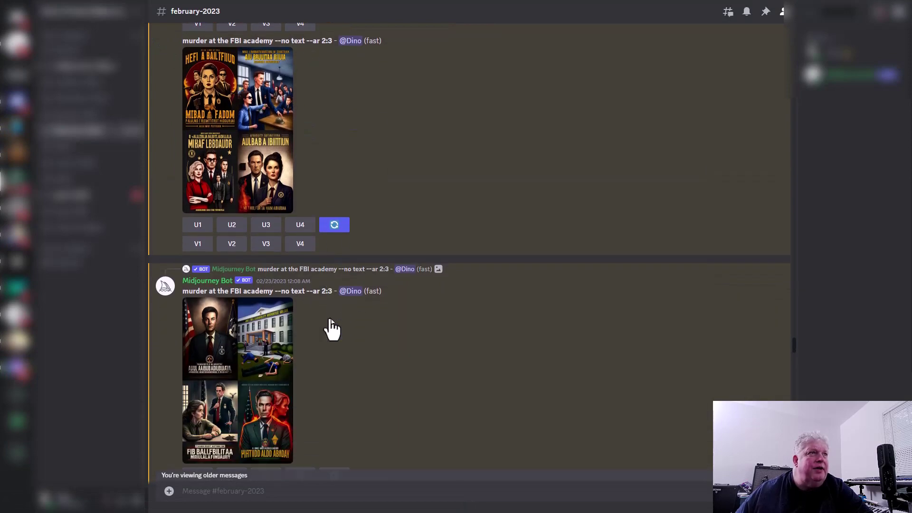
scroll(333, 327, "down", 10)
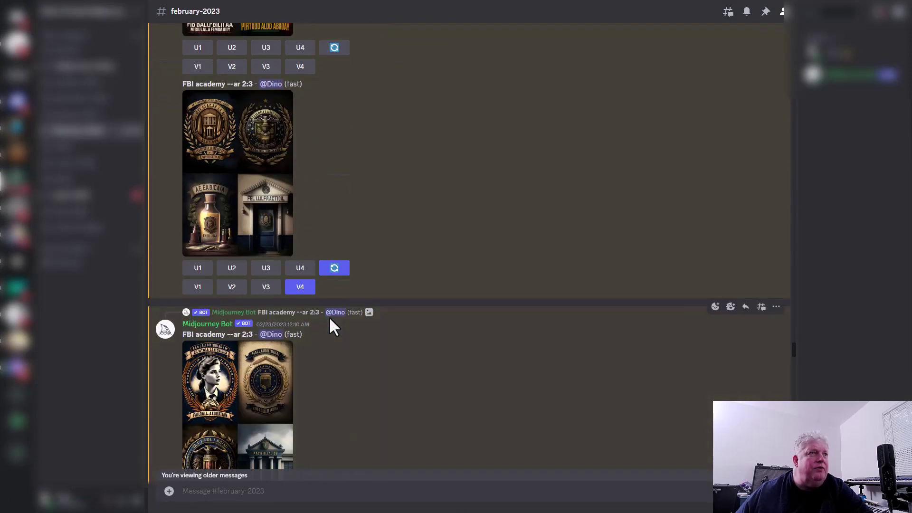
scroll(333, 327, "down", 3)
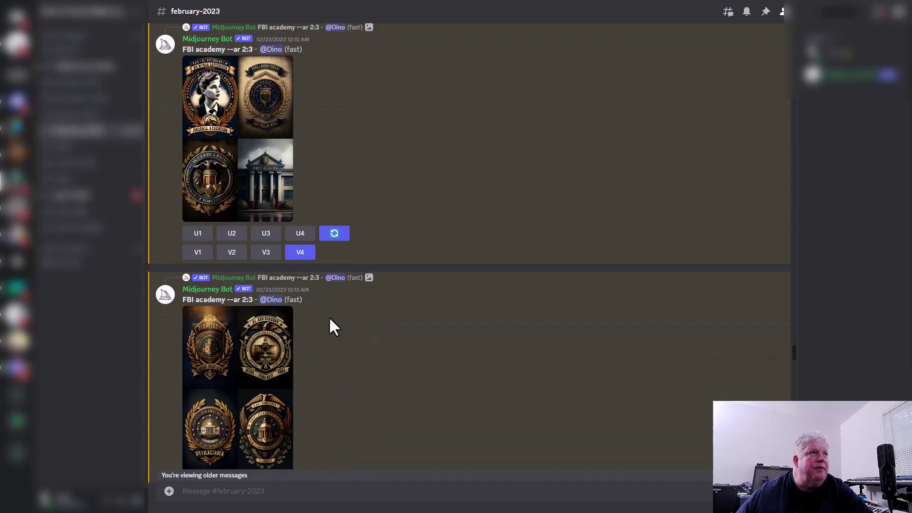
scroll(328, 316, "up", 1)
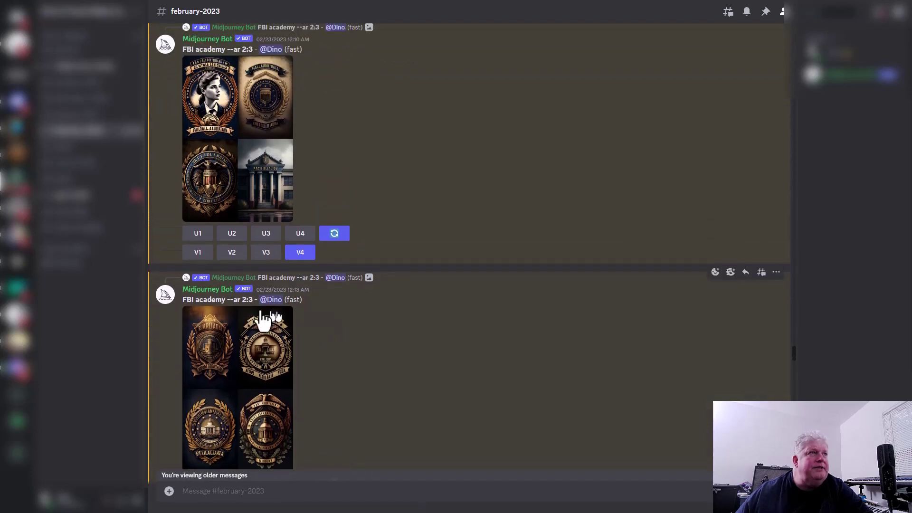
scroll(314, 285, "up", 7)
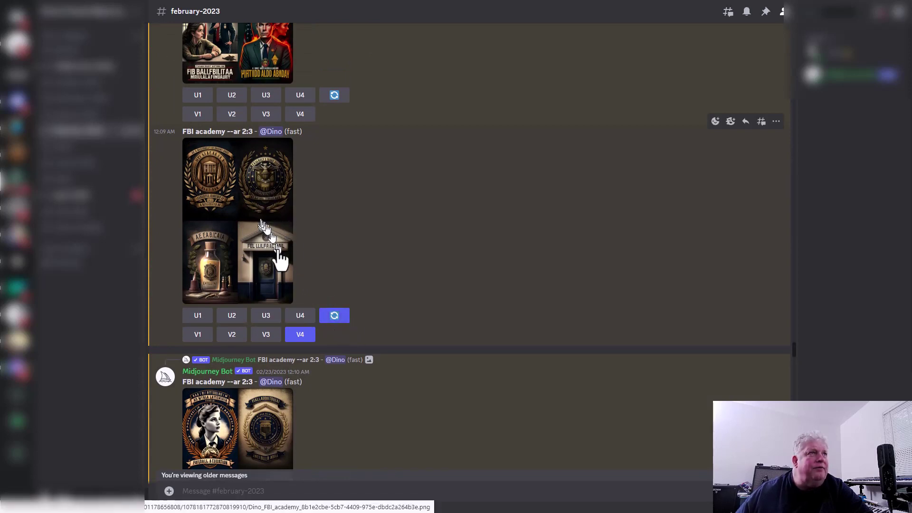
scroll(275, 266, "down", 4)
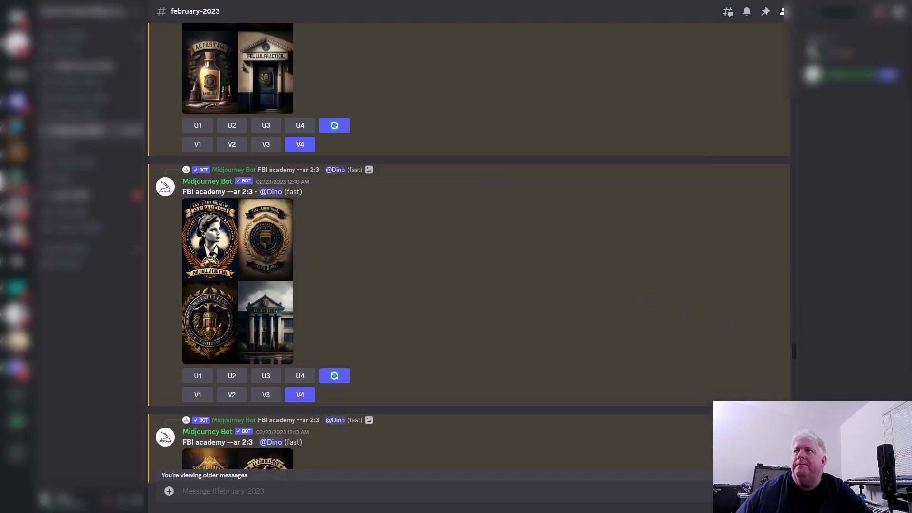
Look over the FBI murder mystery variations grid in the enlarged preview.
scroll(470, 247, "down", 15)
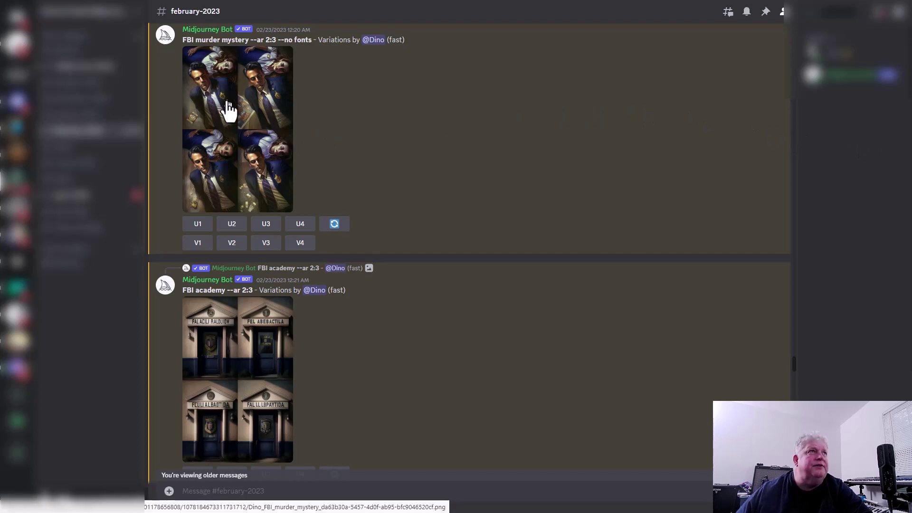
scroll(363, 138, "up", 6)
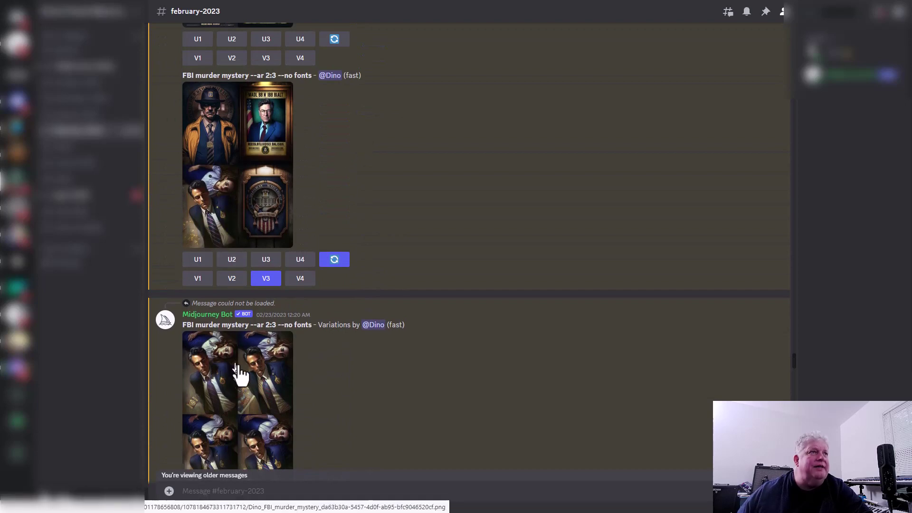
scroll(276, 312, "down", 1)
scroll(275, 311, "down", 3)
left_click(280, 245)
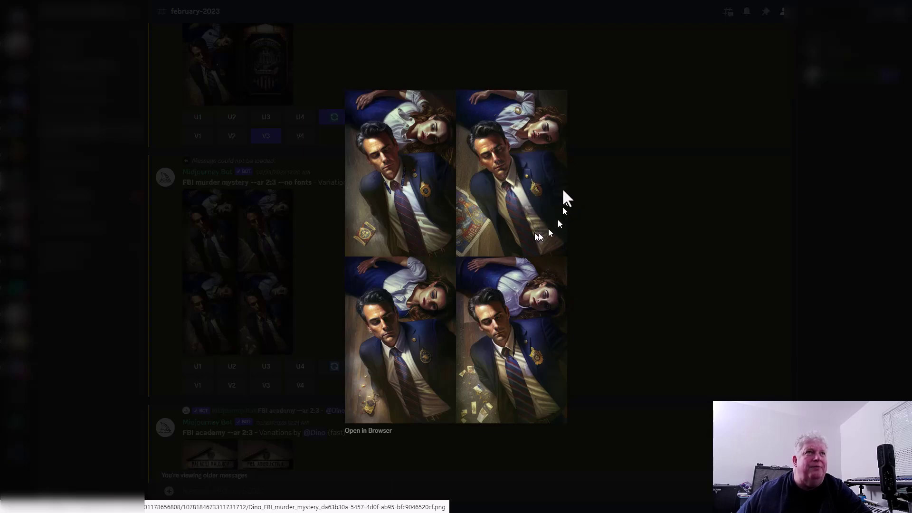
left_click(617, 217)
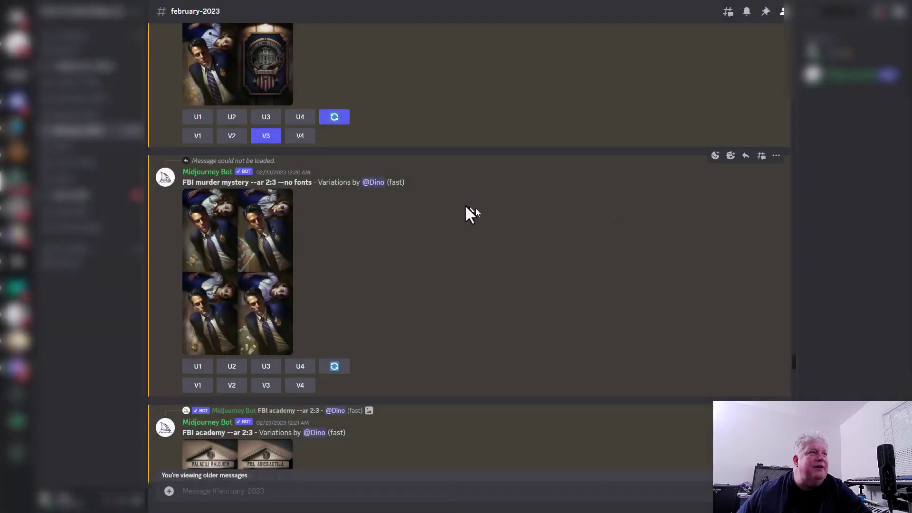
Enlarge the FBI academy variations grid, then scroll to the 'FBI academy --no fonts' results.
scroll(466, 204, "down", 5)
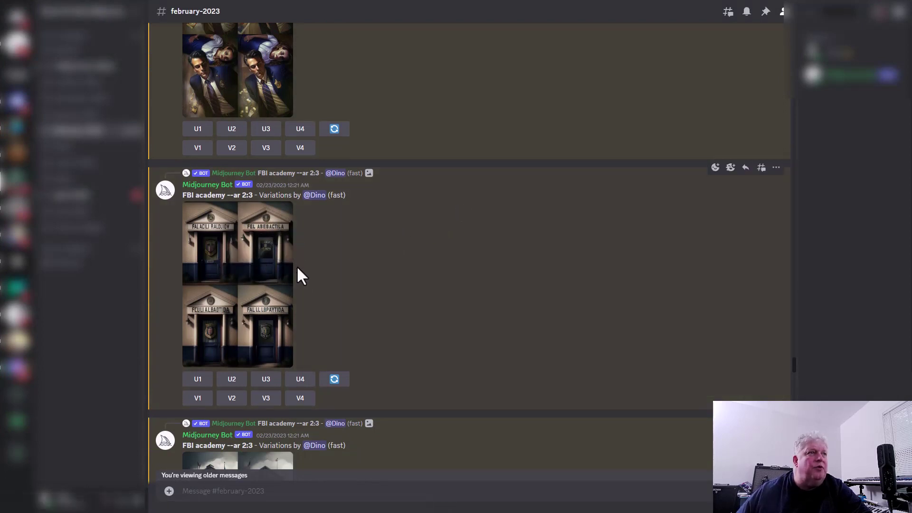
scroll(298, 269, "down", 5)
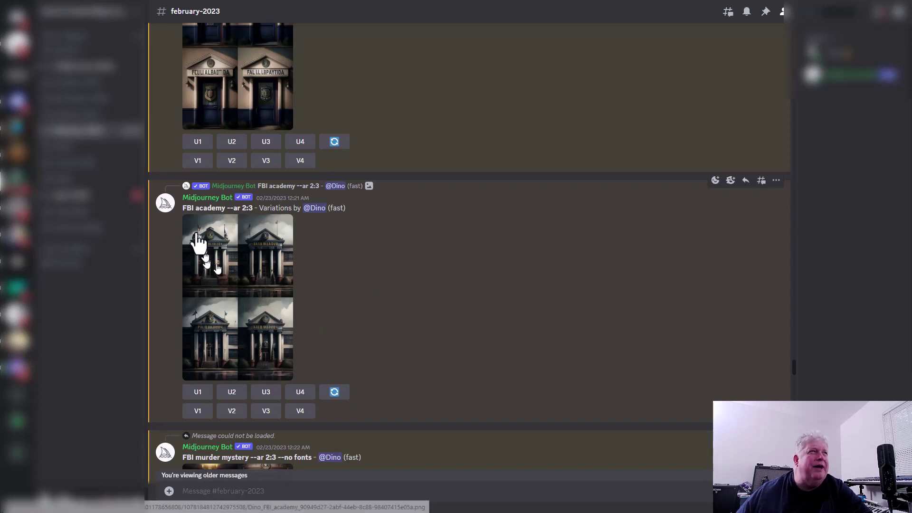
left_click(218, 246)
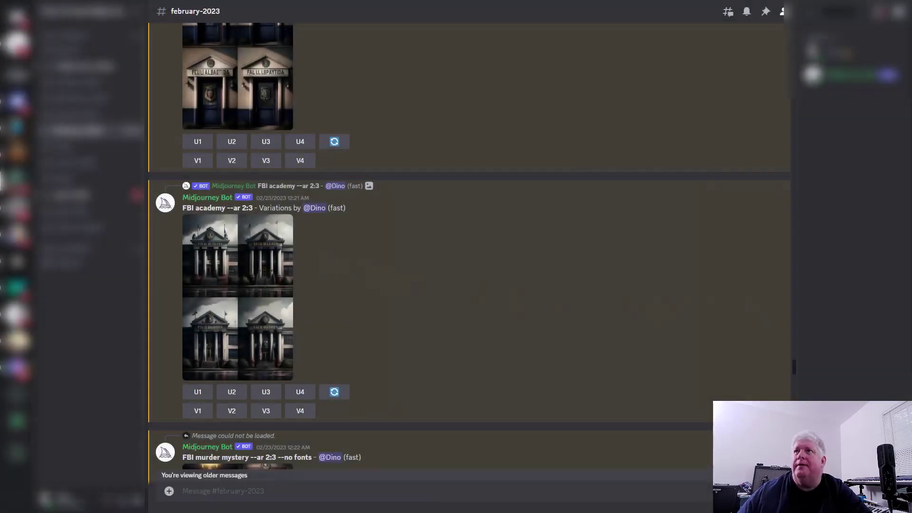
scroll(469, 247, "down", 10)
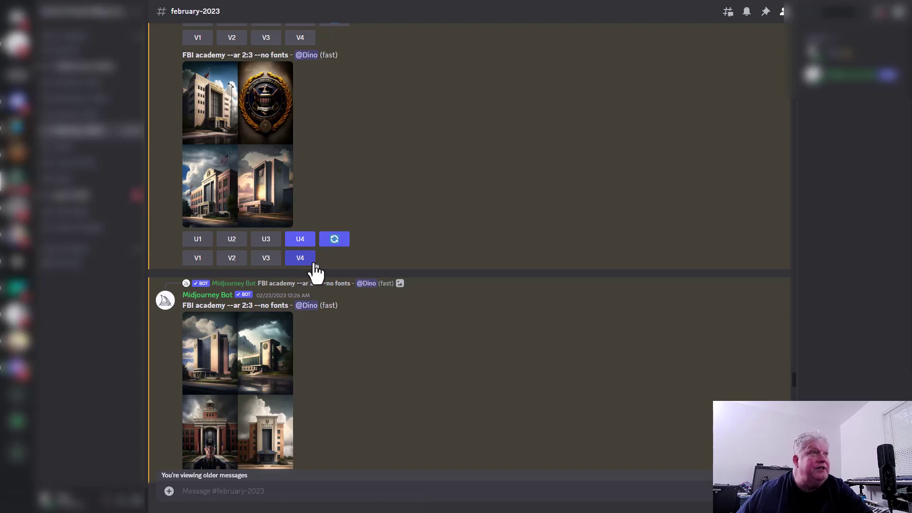
Compare the no-fonts building grid and the badge-and-buildings grid in the enlarged preview.
scroll(314, 271, "down", 2)
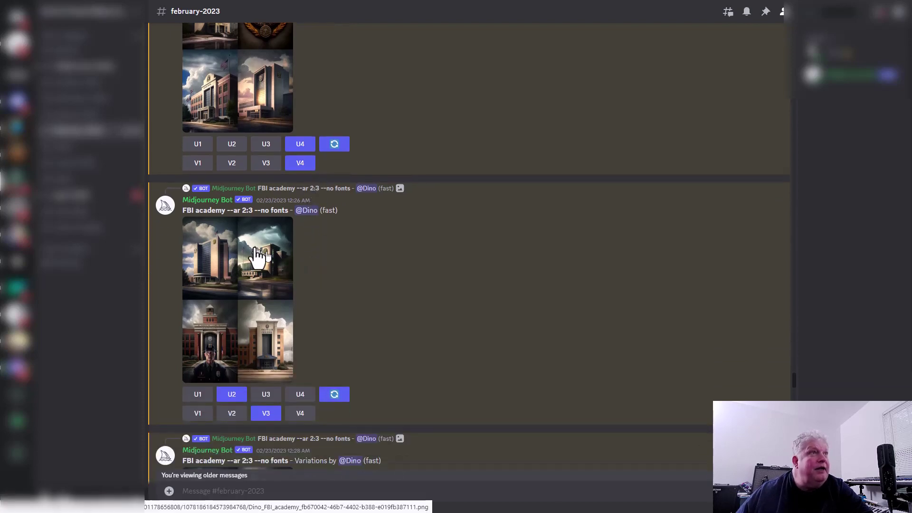
left_click(276, 243)
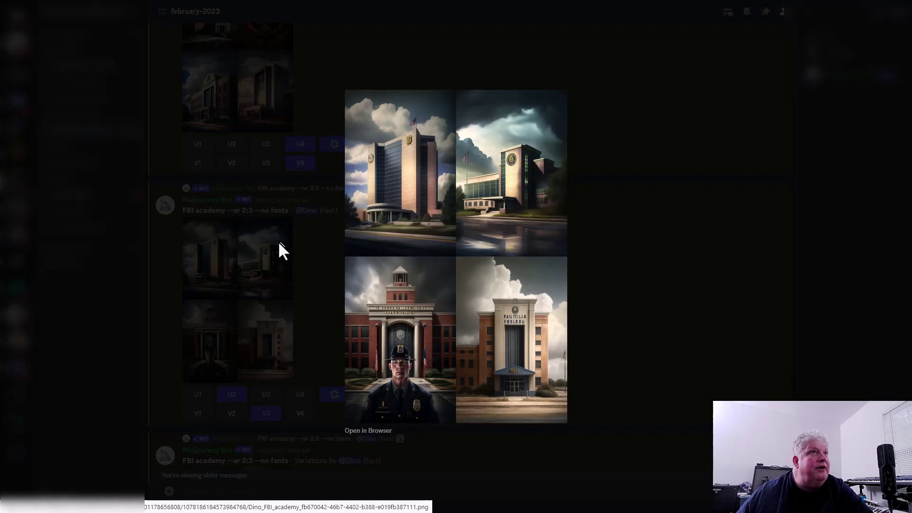
left_click(267, 119)
left_click(267, 119)
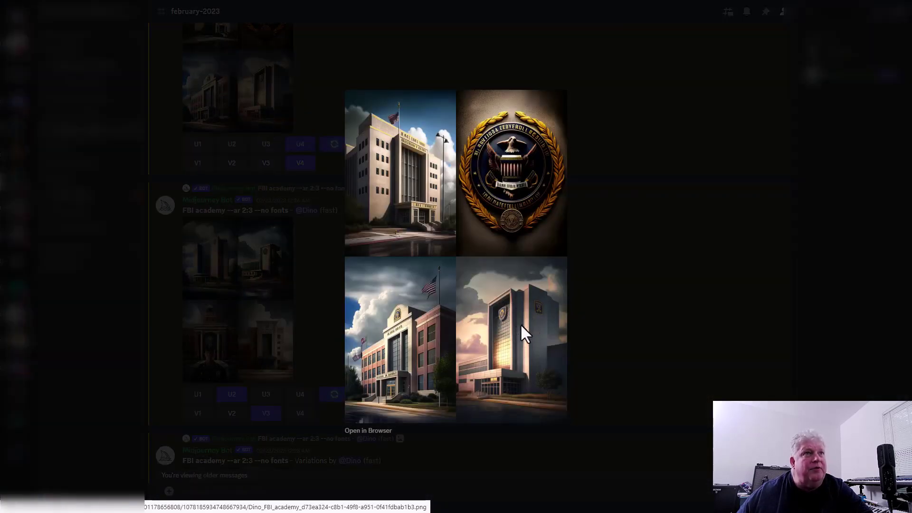
left_click(276, 269)
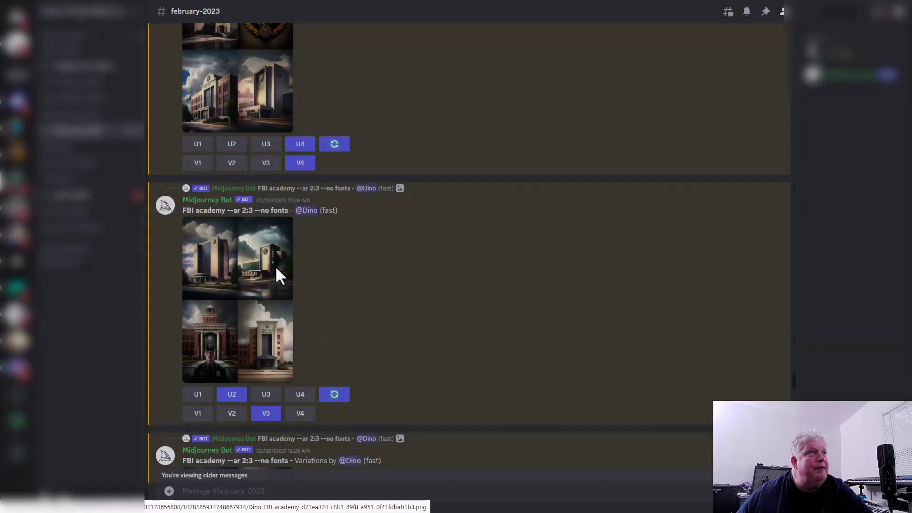
left_click(278, 271)
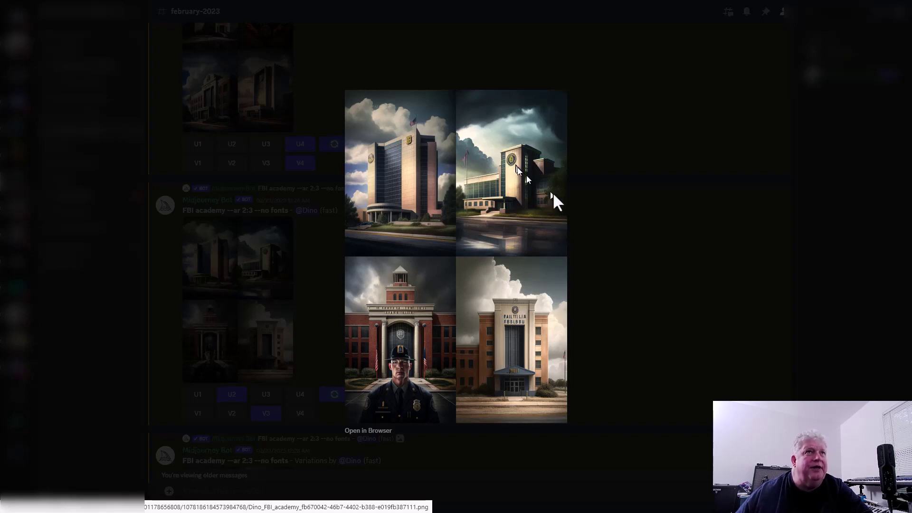
left_click(635, 227)
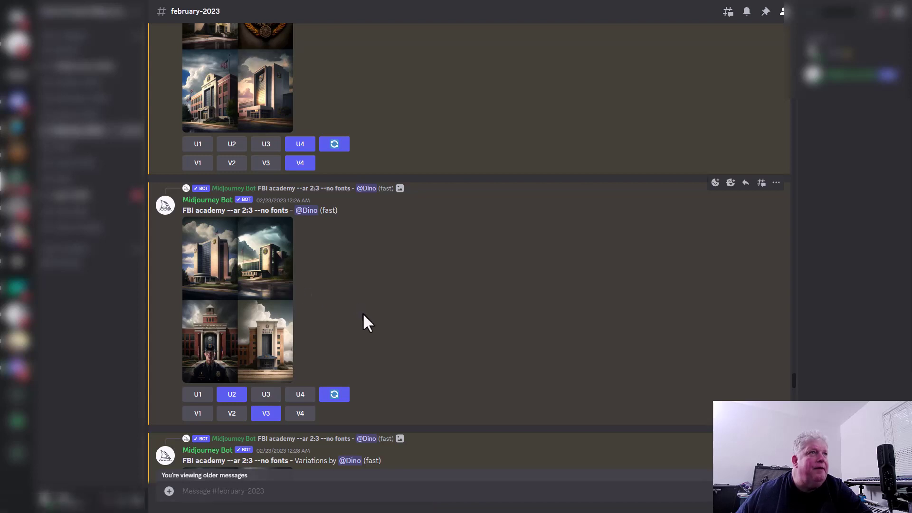
Scroll down to the upscaled 'FBI academy --ar 2:3 --no fonts' building image.
scroll(363, 312, "down", 2)
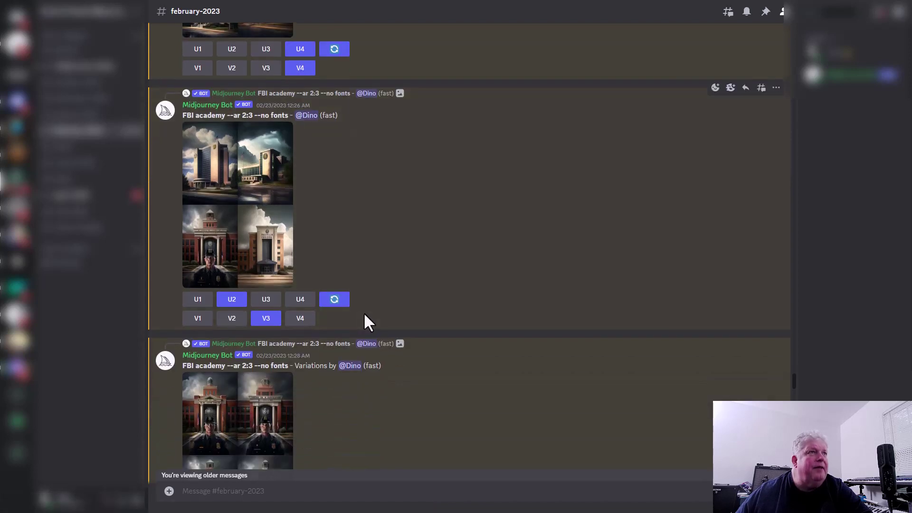
scroll(364, 314, "down", 3)
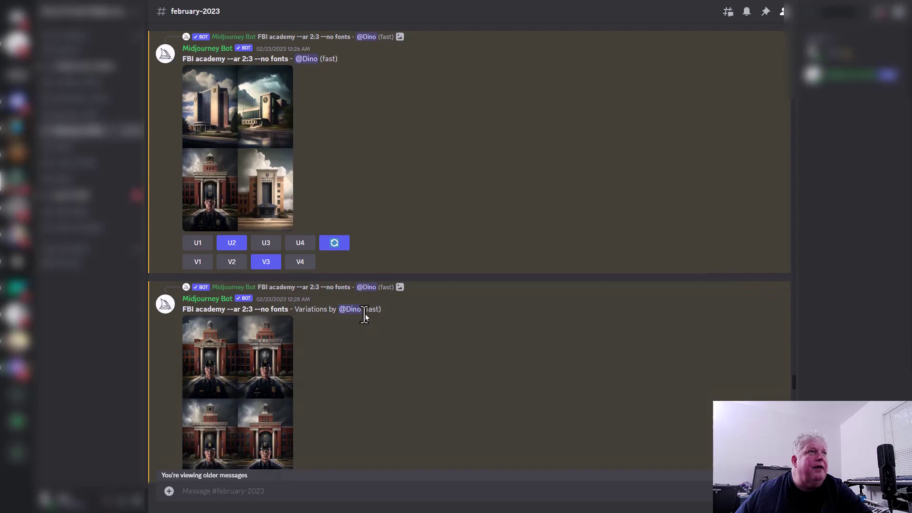
scroll(364, 314, "down", 7)
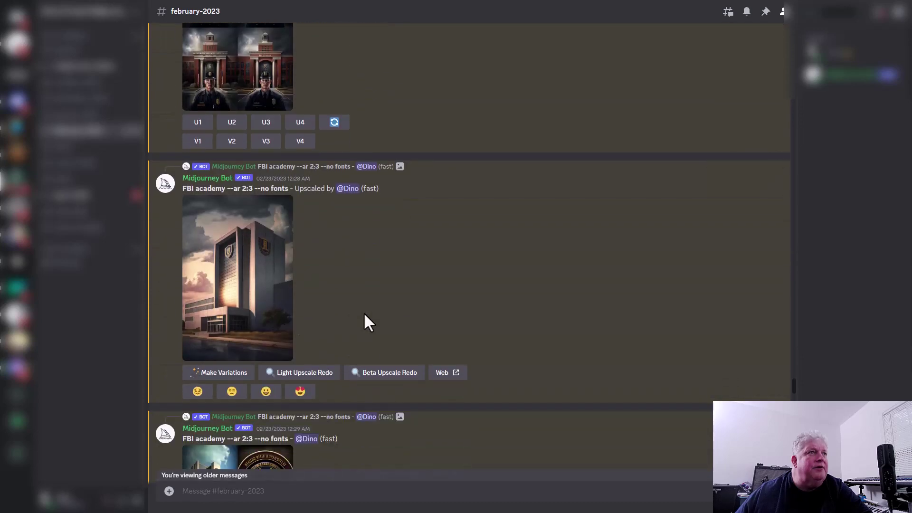
Preview the upscaled tall academy building image up close.
scroll(365, 315, "down", 2)
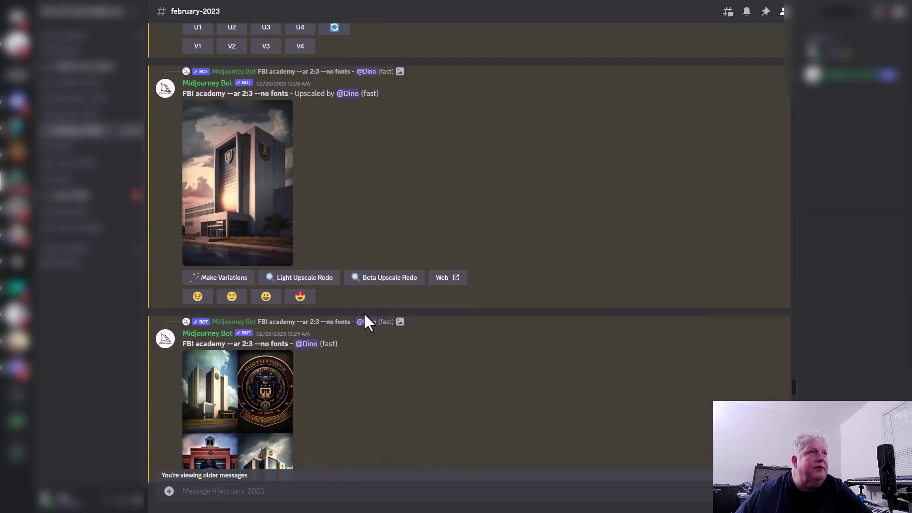
left_click(250, 233)
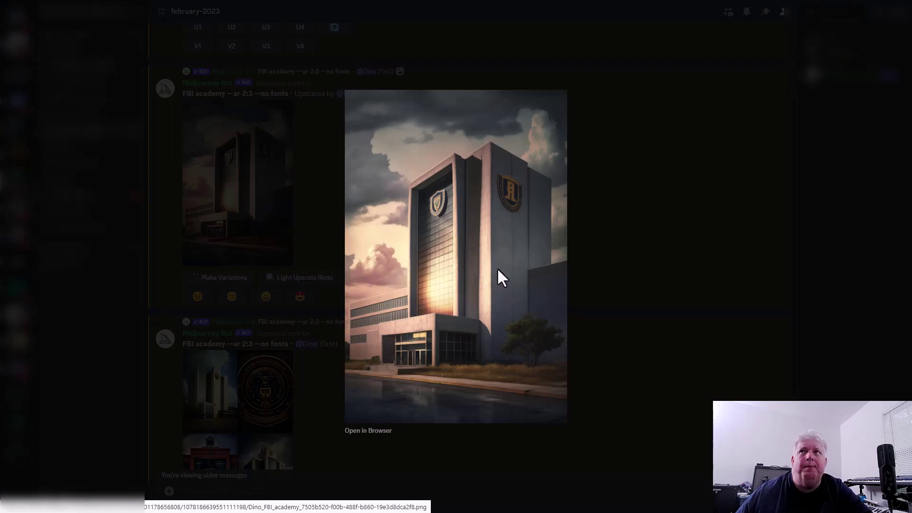
left_click(275, 255)
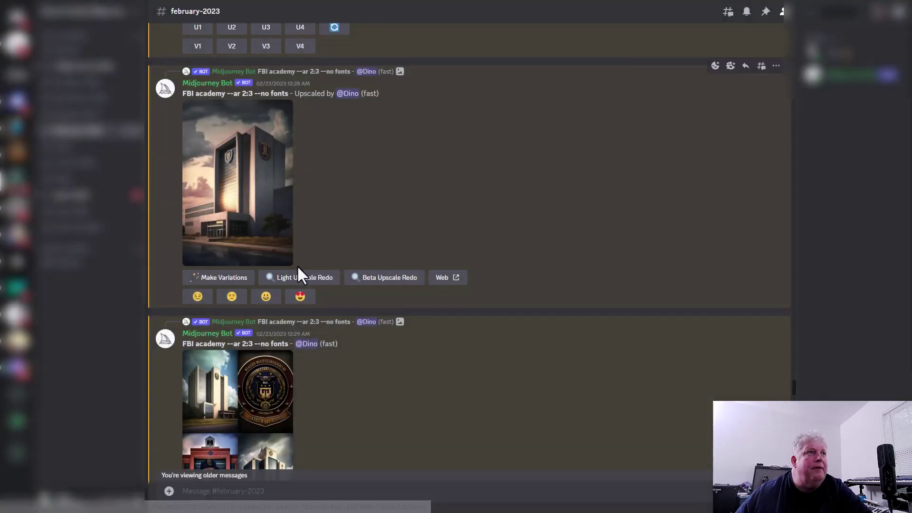
Find and enlarge the upscaled stormy-sky FBI academy image used for the cover.
scroll(298, 267, "down", 5)
scroll(298, 265, "up", 1)
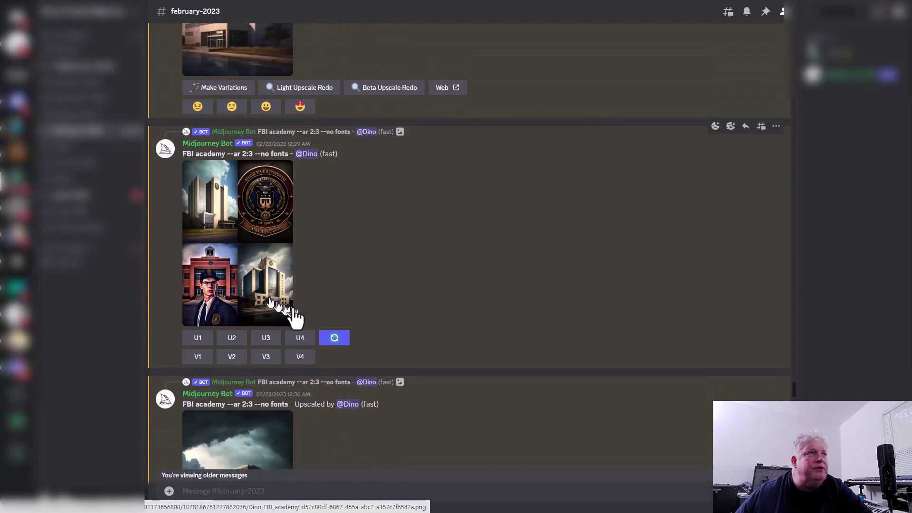
scroll(302, 300, "down", 5)
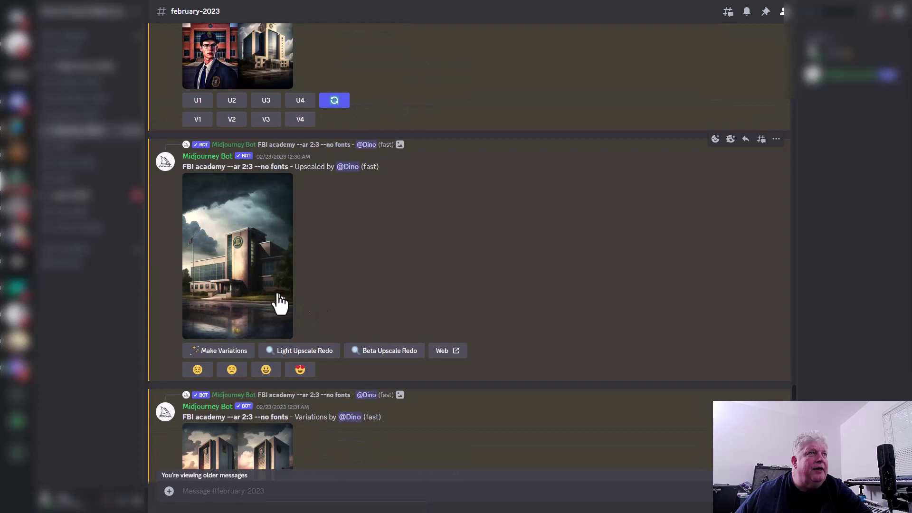
scroll(275, 284, "down", 3)
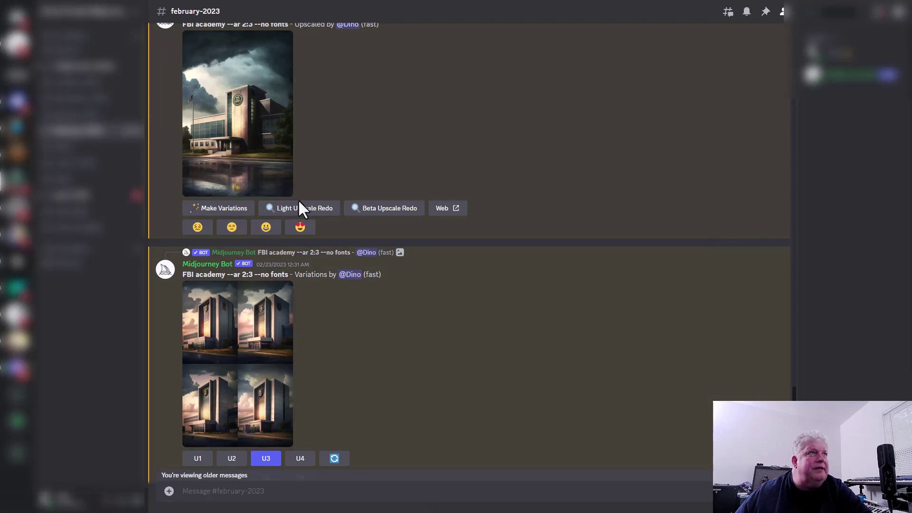
left_click(255, 178)
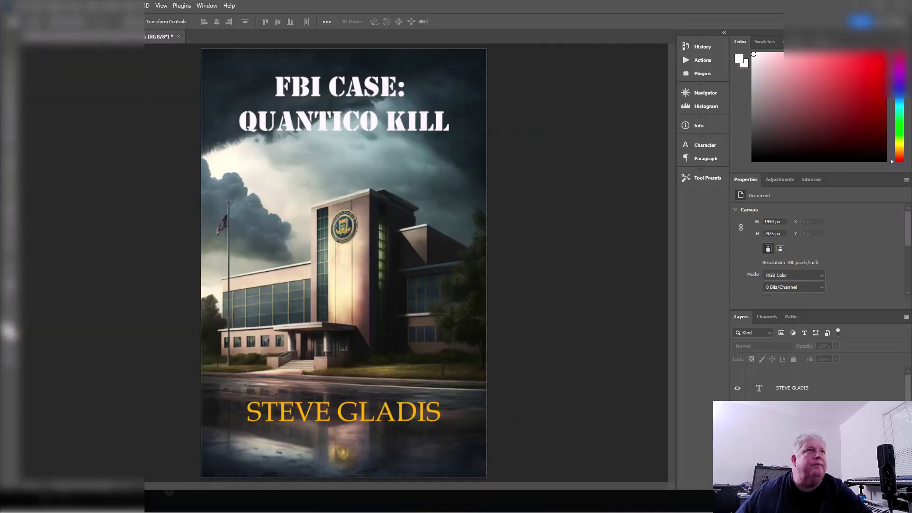
Scroll the Layers panel to review the stencil title and gold author-name text layers.
scroll(849, 397, "down", 1)
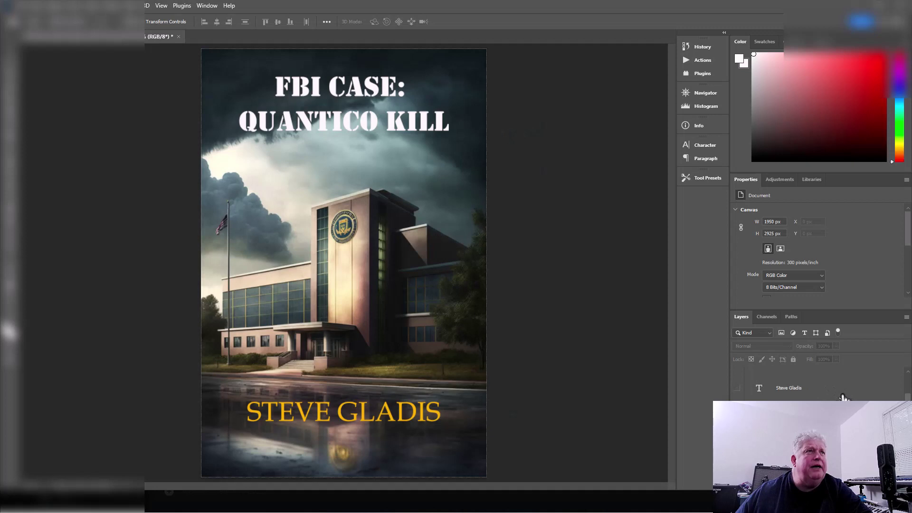
scroll(860, 396, "up", 2)
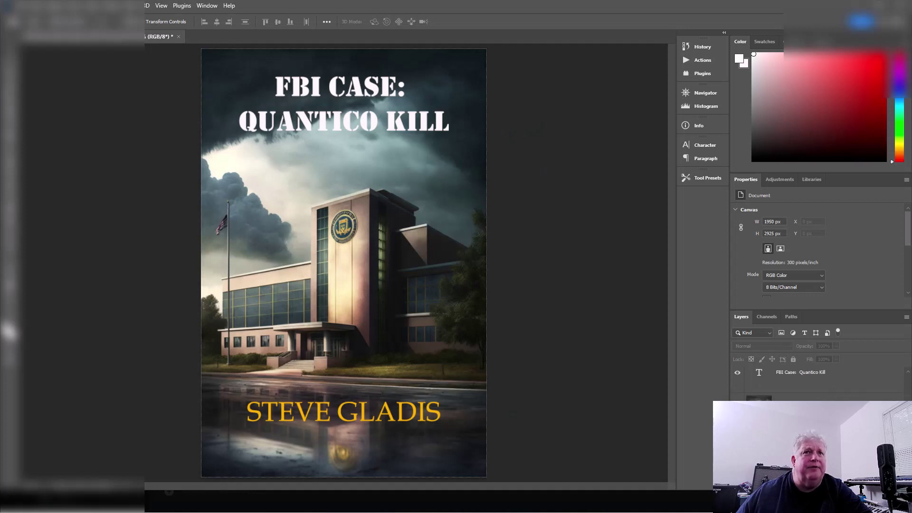